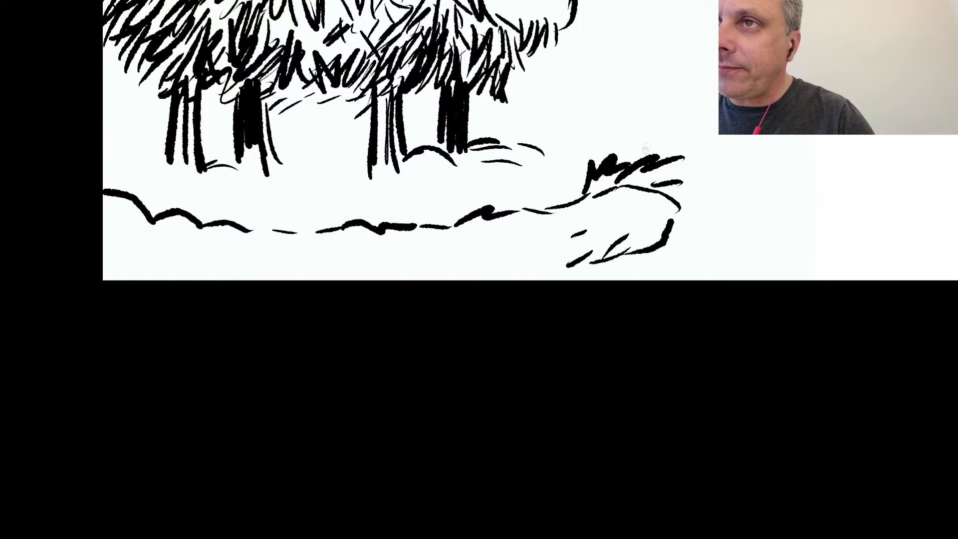
Ink short grass blades beside the rocky mound ahead of the animal and a dark tuft on the ground line below its hind legs
{"action": "left_click_drag", "start_coordinate": [646, 150], "coordinate": [660, 135]}
{"action": "left_click_drag", "start_coordinate": [579, 178], "coordinate": [543, 205]}
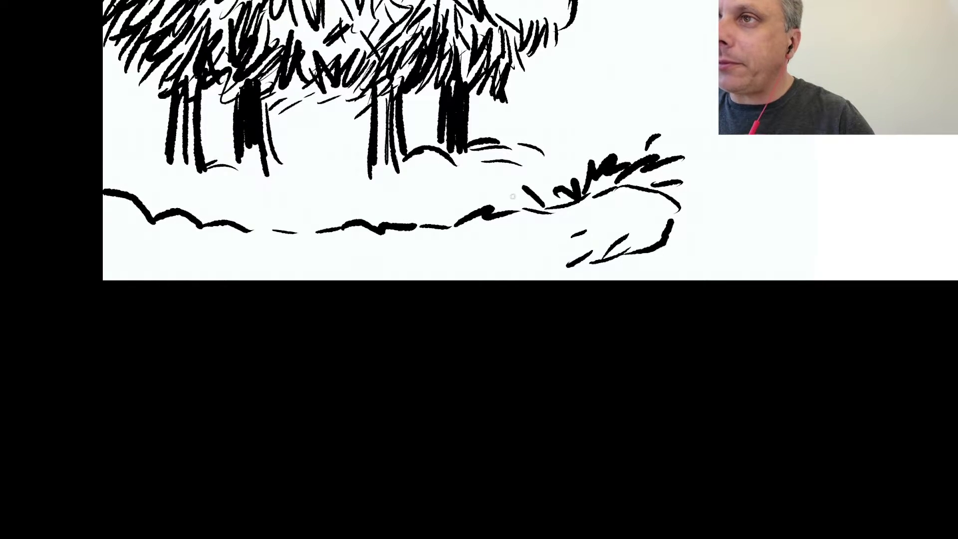
{"action": "left_click_drag", "start_coordinate": [242, 194], "coordinate": [256, 230]}
{"action": "left_click_drag", "start_coordinate": [257, 227], "coordinate": [269, 188]}
{"action": "mouse_move", "coordinate": [270, 189]}
{"action": "left_mouse_down"}
{"action": "mouse_move", "coordinate": [277, 222]}
{"action": "mouse_move", "coordinate": [292, 227]}
{"action": "left_mouse_up"}
{"action": "mouse_move", "coordinate": [303, 202]}
{"action": "left_mouse_down"}
{"action": "mouse_move", "coordinate": [303, 229]}
{"action": "mouse_move", "coordinate": [327, 211]}
{"action": "left_mouse_up"}
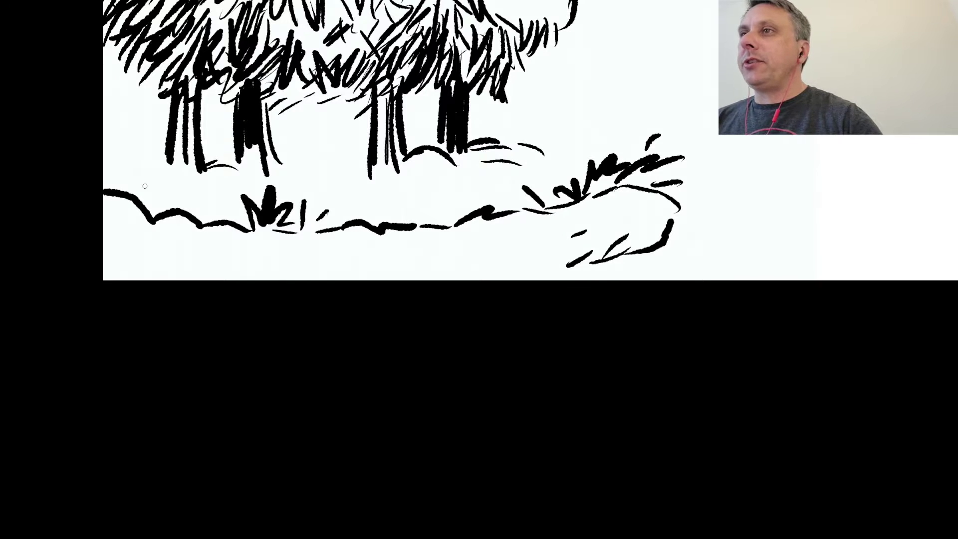
Ink grass tufts behind the animal's hind legs and between its hind and front legs, with a few loose blades around them
{"action": "mouse_move", "coordinate": [146, 194]}
{"action": "left_mouse_down"}
{"action": "mouse_move", "coordinate": [130, 149]}
{"action": "mouse_move", "coordinate": [151, 152]}
{"action": "left_mouse_up"}
{"action": "left_click_drag", "start_coordinate": [159, 194], "coordinate": [188, 185]}
{"action": "left_click_drag", "start_coordinate": [111, 176], "coordinate": [137, 165]}
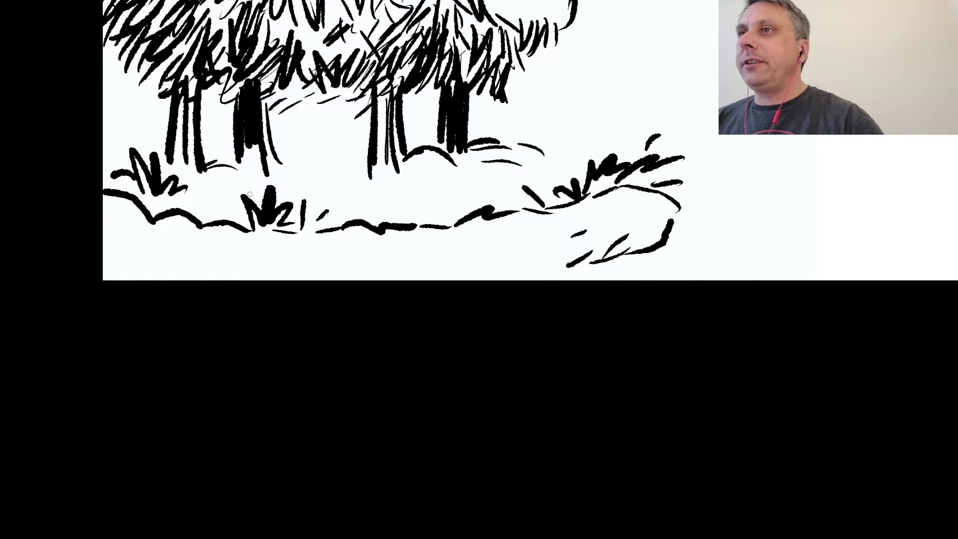
{"action": "left_click_drag", "start_coordinate": [251, 174], "coordinate": [223, 209]}
{"action": "left_click_drag", "start_coordinate": [305, 193], "coordinate": [298, 151]}
{"action": "left_click_drag", "start_coordinate": [313, 193], "coordinate": [310, 155]}
{"action": "mouse_move", "coordinate": [320, 194]}
{"action": "left_mouse_down"}
{"action": "mouse_move", "coordinate": [335, 182]}
{"action": "mouse_move", "coordinate": [338, 199]}
{"action": "left_mouse_up"}
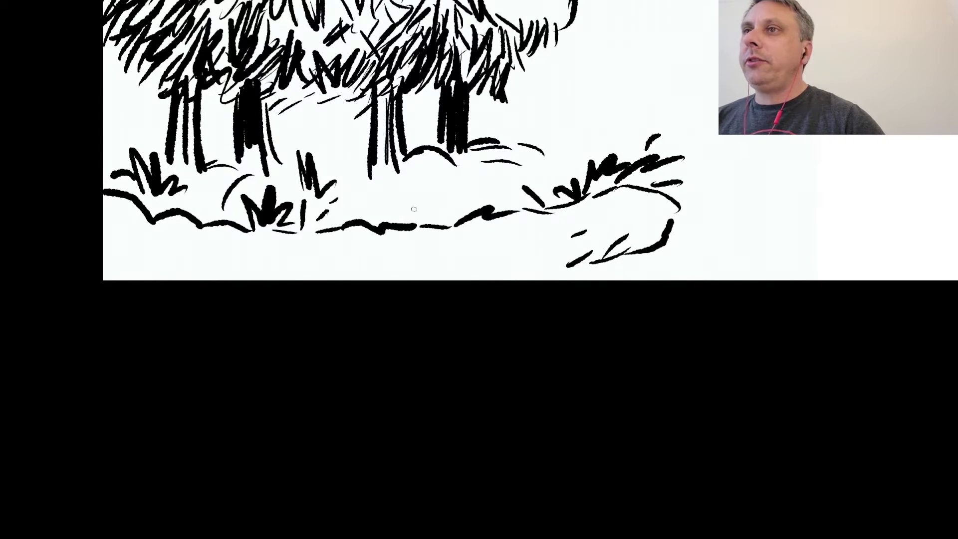
Ink a dark grass tuft in front of the animal's front legs and scatter single blades towards the rocky mound
{"action": "mouse_move", "coordinate": [405, 212]}
{"action": "left_mouse_down"}
{"action": "mouse_move", "coordinate": [403, 178]}
{"action": "mouse_move", "coordinate": [423, 178]}
{"action": "left_mouse_up"}
{"action": "mouse_move", "coordinate": [422, 213]}
{"action": "left_mouse_down"}
{"action": "mouse_move", "coordinate": [445, 198]}
{"action": "mouse_move", "coordinate": [369, 203]}
{"action": "left_mouse_up"}
{"action": "left_click_drag", "start_coordinate": [483, 204], "coordinate": [471, 192]}
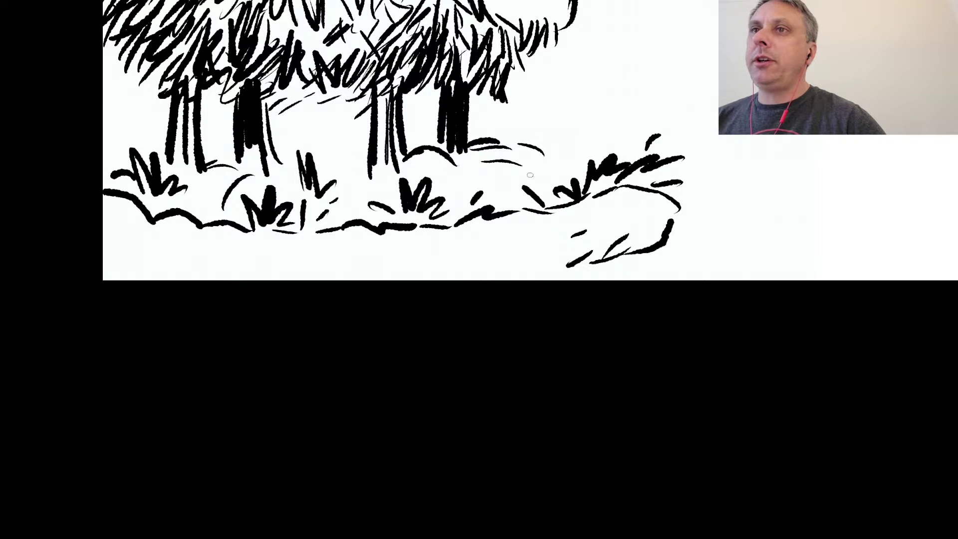
{"action": "left_click_drag", "start_coordinate": [534, 172], "coordinate": [595, 126]}
Shade the bank below the ground line with contour strokes, diagonal hatching near the mound and a few small dashes
{"action": "mouse_move", "coordinate": [111, 238]}
{"action": "left_mouse_down"}
{"action": "mouse_move", "coordinate": [135, 265]}
{"action": "mouse_move", "coordinate": [158, 262]}
{"action": "mouse_move", "coordinate": [177, 278]}
{"action": "left_mouse_up"}
{"action": "left_click_drag", "start_coordinate": [192, 275], "coordinate": [214, 272]}
{"action": "left_click_drag", "start_coordinate": [137, 263], "coordinate": [154, 276]}
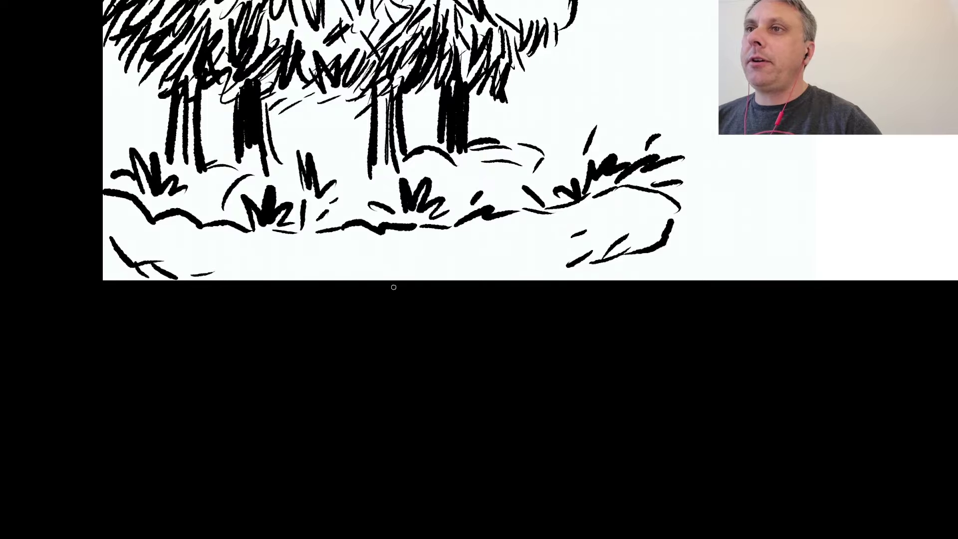
{"action": "mouse_move", "coordinate": [411, 276]}
{"action": "left_mouse_down"}
{"action": "mouse_move", "coordinate": [451, 256]}
{"action": "mouse_move", "coordinate": [520, 252]}
{"action": "left_mouse_up"}
{"action": "mouse_move", "coordinate": [514, 270]}
{"action": "left_mouse_down"}
{"action": "mouse_move", "coordinate": [543, 256]}
{"action": "mouse_move", "coordinate": [550, 268]}
{"action": "mouse_move", "coordinate": [569, 265]}
{"action": "mouse_move", "coordinate": [515, 288]}
{"action": "mouse_move", "coordinate": [520, 281]}
{"action": "mouse_move", "coordinate": [484, 281]}
{"action": "left_mouse_up"}
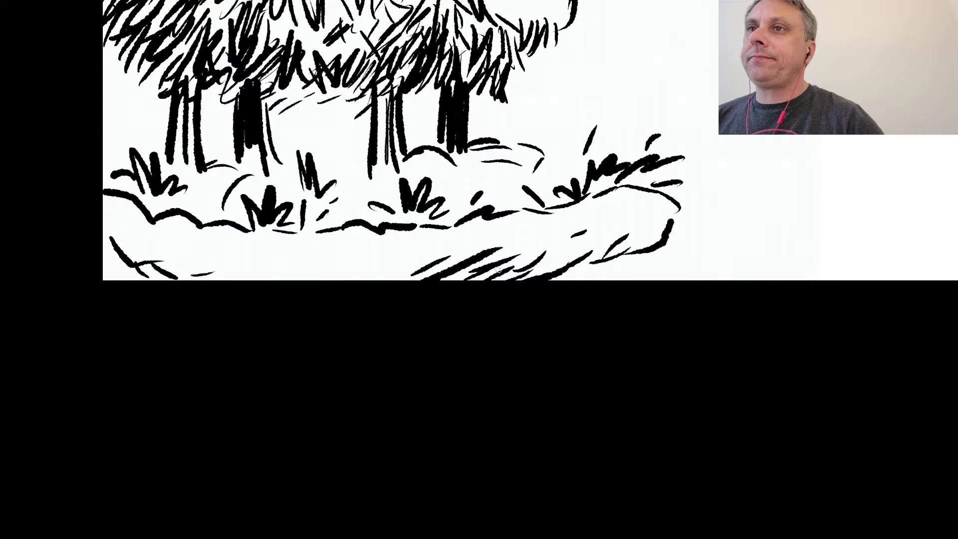
{"action": "mouse_move", "coordinate": [521, 247]}
{"action": "left_mouse_down"}
{"action": "mouse_move", "coordinate": [543, 240]}
{"action": "mouse_move", "coordinate": [536, 234]}
{"action": "left_mouse_up"}
{"action": "left_click_drag", "start_coordinate": [603, 260], "coordinate": [573, 270]}
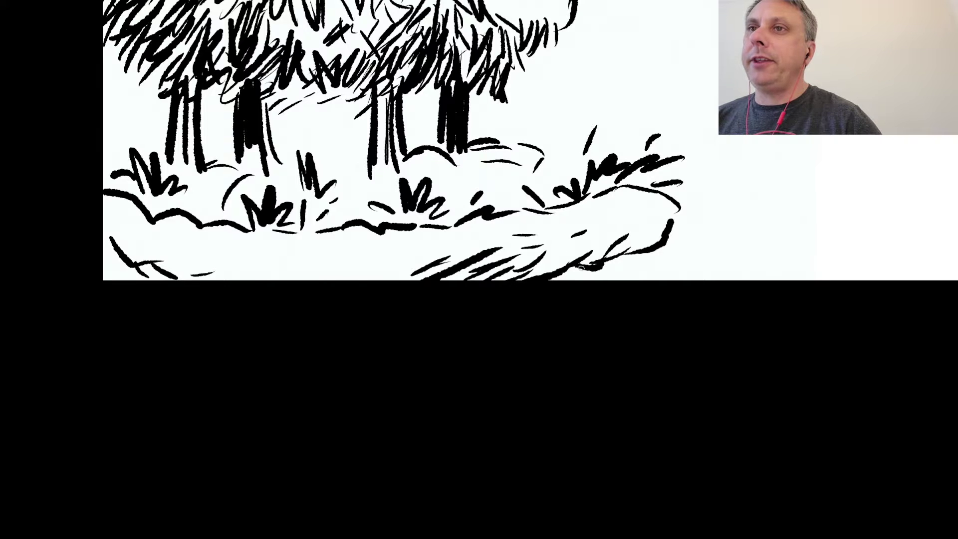
{"action": "left_click_drag", "start_coordinate": [355, 259], "coordinate": [371, 264]}
{"action": "left_click", "coordinate": [332, 259]}
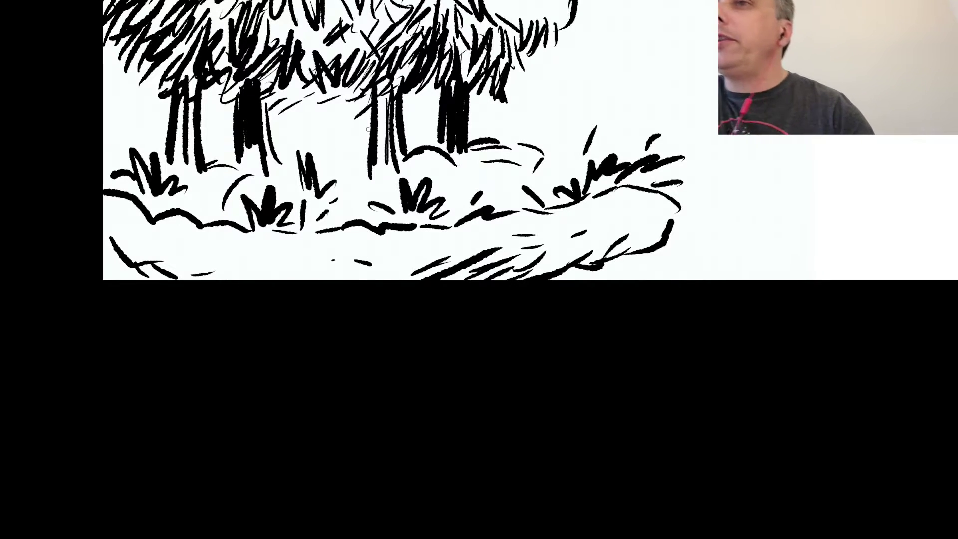
Outline two rounded rocks at the animal's front feet and add small texture marks inside the nearer rock
{"action": "left_click_drag", "start_coordinate": [368, 170], "coordinate": [363, 207]}
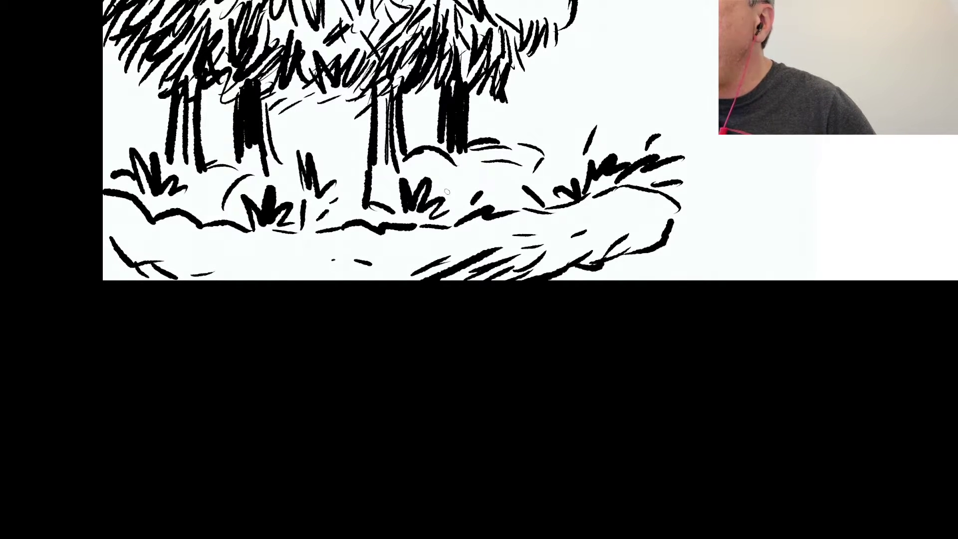
{"action": "mouse_move", "coordinate": [451, 160]}
{"action": "left_mouse_down"}
{"action": "mouse_move", "coordinate": [492, 172]}
{"action": "mouse_move", "coordinate": [491, 205]}
{"action": "left_mouse_up"}
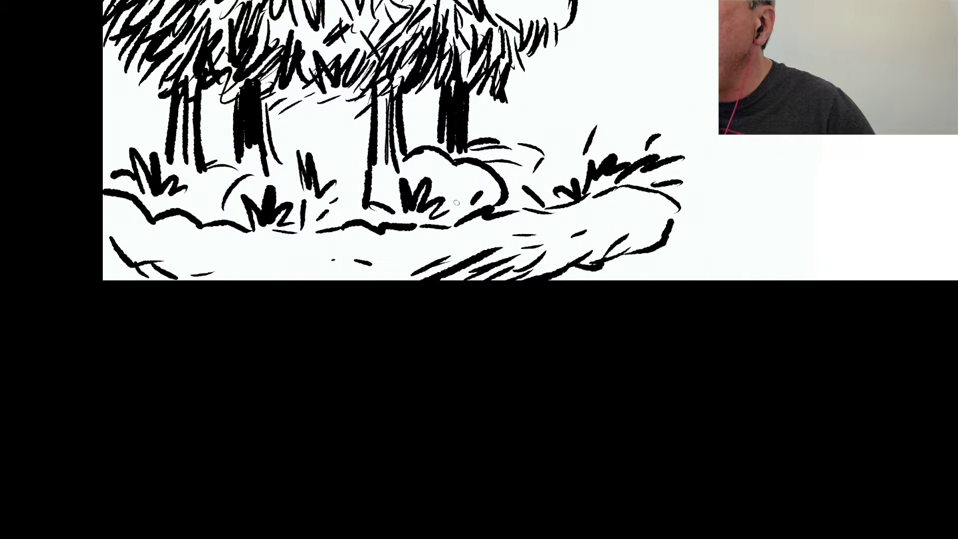
{"action": "mouse_move", "coordinate": [443, 183]}
{"action": "left_mouse_down"}
{"action": "mouse_move", "coordinate": [460, 208]}
{"action": "mouse_move", "coordinate": [483, 213]}
{"action": "left_mouse_up"}
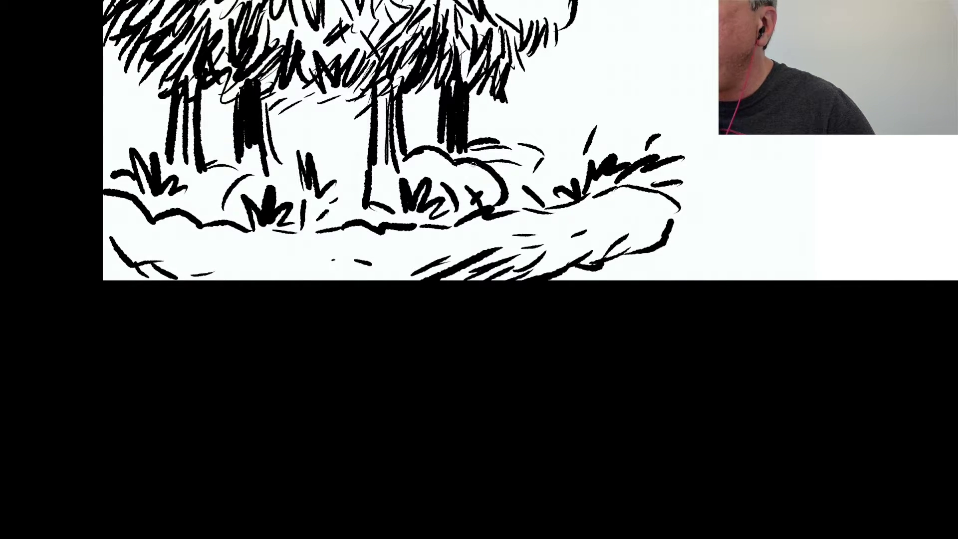
{"action": "mouse_move", "coordinate": [468, 143]}
{"action": "left_mouse_down"}
{"action": "mouse_move", "coordinate": [553, 187]}
{"action": "mouse_move", "coordinate": [515, 200]}
{"action": "left_mouse_up"}
Fill in dense black grass behind the rocks, around the front legs and in the gap under the animal's belly
{"action": "mouse_move", "coordinate": [528, 142]}
{"action": "left_mouse_down"}
{"action": "mouse_move", "coordinate": [557, 119]}
{"action": "mouse_move", "coordinate": [578, 142]}
{"action": "mouse_move", "coordinate": [506, 109]}
{"action": "left_mouse_up"}
{"action": "mouse_move", "coordinate": [283, 158]}
{"action": "left_mouse_down"}
{"action": "mouse_move", "coordinate": [322, 154]}
{"action": "mouse_move", "coordinate": [349, 127]}
{"action": "mouse_move", "coordinate": [351, 159]}
{"action": "mouse_move", "coordinate": [331, 177]}
{"action": "mouse_move", "coordinate": [327, 166]}
{"action": "mouse_move", "coordinate": [339, 159]}
{"action": "mouse_move", "coordinate": [341, 191]}
{"action": "mouse_move", "coordinate": [367, 165]}
{"action": "left_mouse_up"}
{"action": "left_click_drag", "start_coordinate": [428, 143], "coordinate": [460, 160]}
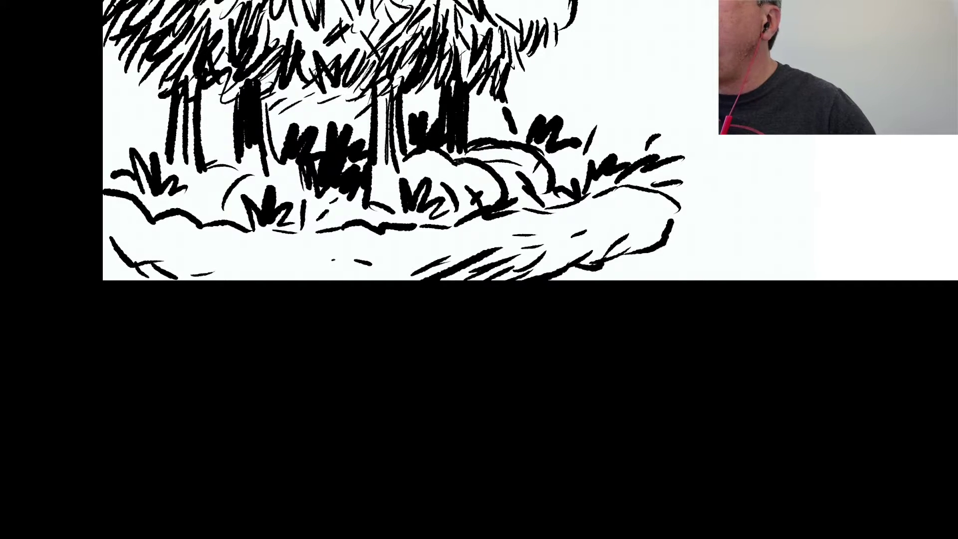
{"action": "left_click_drag", "start_coordinate": [476, 123], "coordinate": [495, 143]}
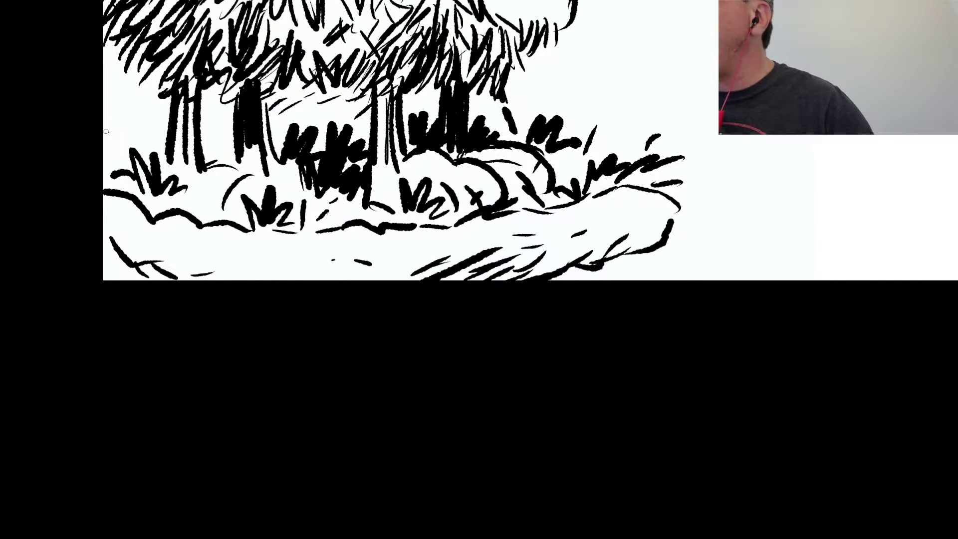
Fill in dense black grass behind and between the animal's hind legs, adding a few loose strokes on the ground below
{"action": "mouse_move", "coordinate": [106, 131]}
{"action": "left_mouse_down"}
{"action": "mouse_move", "coordinate": [107, 105]}
{"action": "mouse_move", "coordinate": [159, 162]}
{"action": "mouse_move", "coordinate": [123, 170]}
{"action": "mouse_move", "coordinate": [132, 170]}
{"action": "left_mouse_up"}
{"action": "left_click_drag", "start_coordinate": [151, 137], "coordinate": [152, 99]}
{"action": "mouse_move", "coordinate": [129, 120]}
{"action": "left_mouse_down"}
{"action": "mouse_move", "coordinate": [116, 93]}
{"action": "mouse_move", "coordinate": [104, 119]}
{"action": "left_mouse_up"}
{"action": "mouse_move", "coordinate": [199, 159]}
{"action": "left_mouse_down"}
{"action": "mouse_move", "coordinate": [212, 123]}
{"action": "mouse_move", "coordinate": [239, 133]}
{"action": "left_mouse_up"}
{"action": "left_click_drag", "start_coordinate": [261, 165], "coordinate": [237, 195]}
{"action": "left_click_drag", "start_coordinate": [213, 189], "coordinate": [198, 208]}
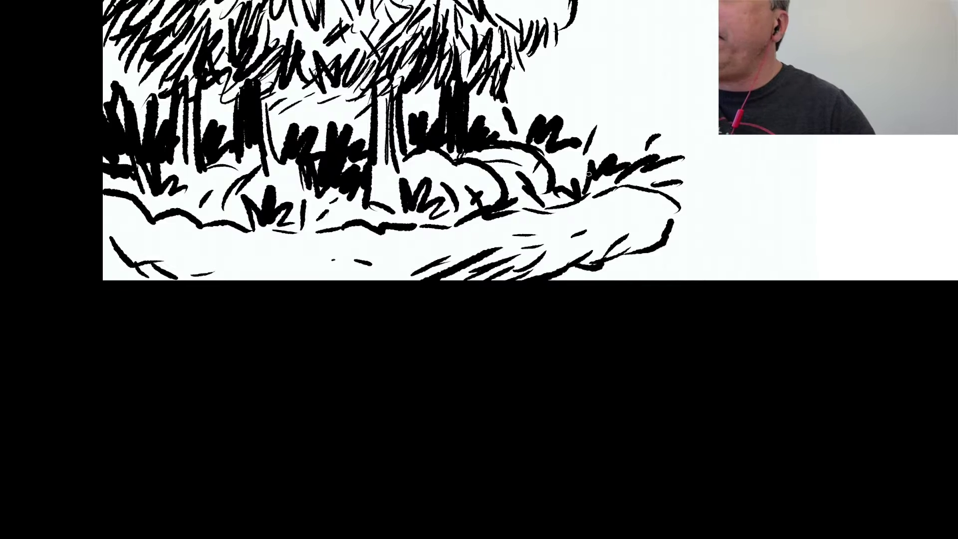
Add thin, loose grass and ground strokes above and beyond the rocky mound to fade out the ground's far end
{"action": "left_click_drag", "start_coordinate": [593, 143], "coordinate": [629, 121]}
{"action": "left_click_drag", "start_coordinate": [671, 123], "coordinate": [691, 115]}
{"action": "mouse_move", "coordinate": [678, 223]}
{"action": "left_mouse_down"}
{"action": "mouse_move", "coordinate": [698, 230]}
{"action": "mouse_move", "coordinate": [639, 217]}
{"action": "left_mouse_up"}
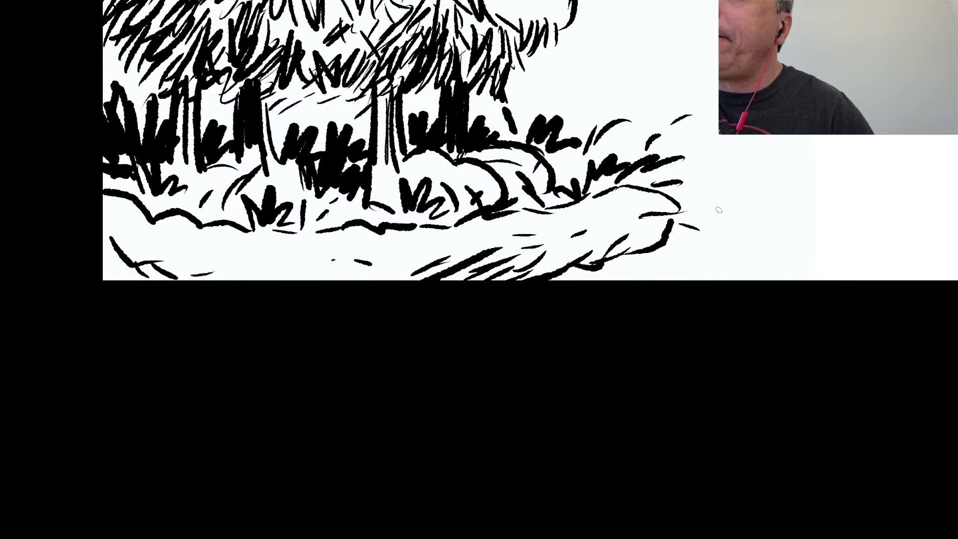
{"action": "left_click_drag", "start_coordinate": [750, 194], "coordinate": [724, 207]}
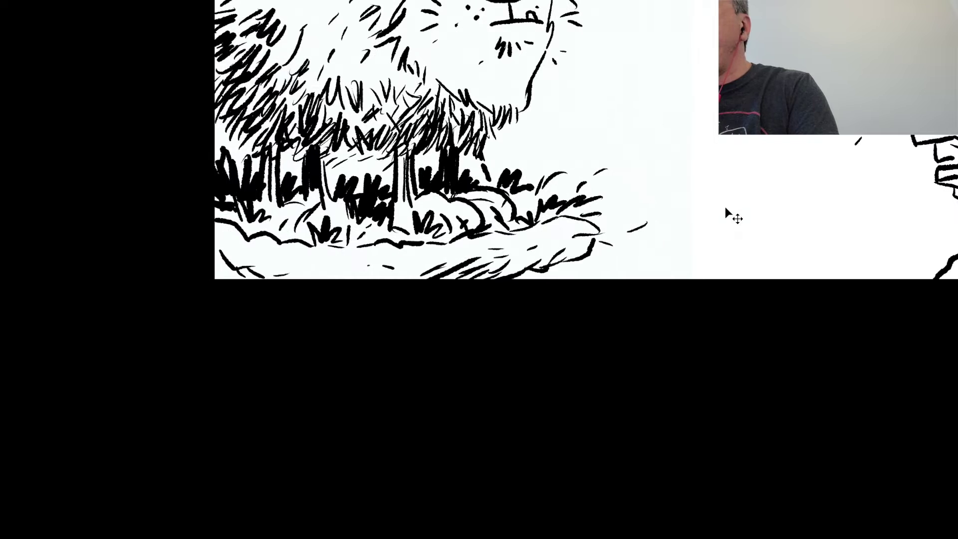